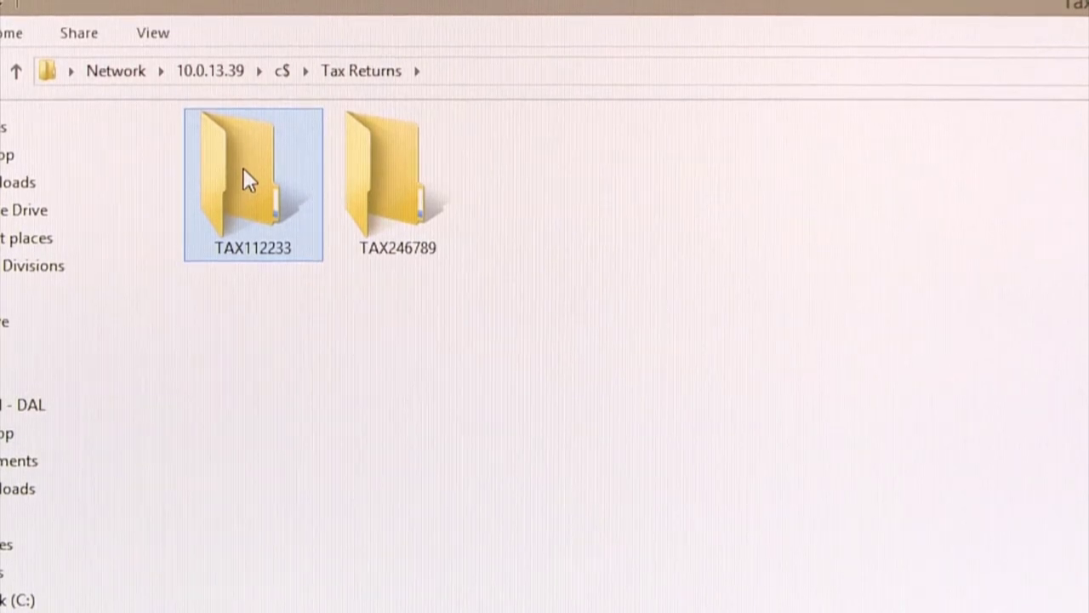
- Open the 2017-05-16-Tax Returns PDF inside the TAX112233 folder
double_click(244, 174)
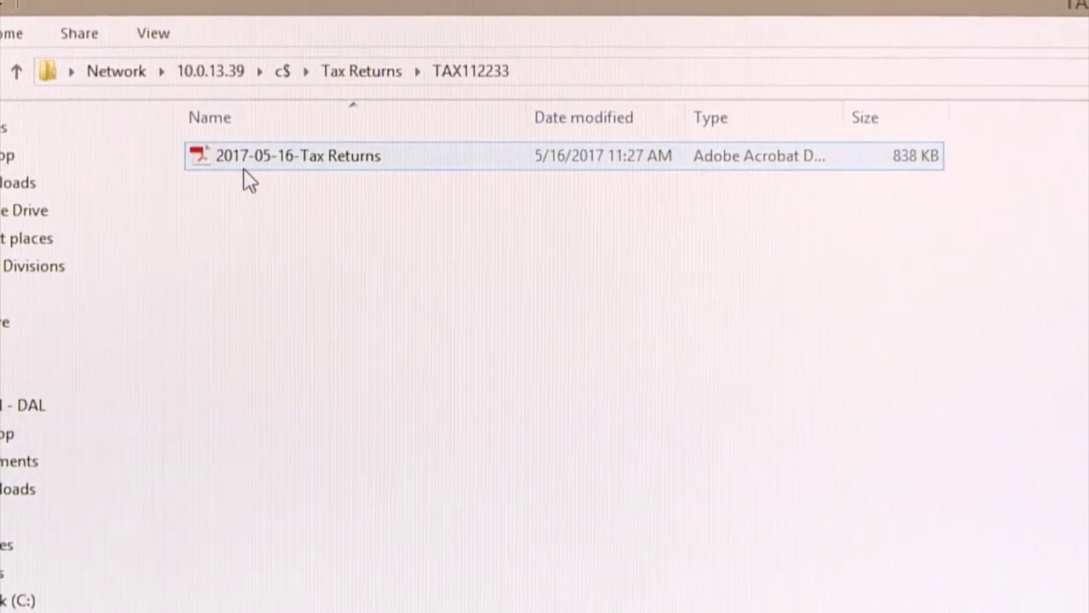
double_click(255, 158)
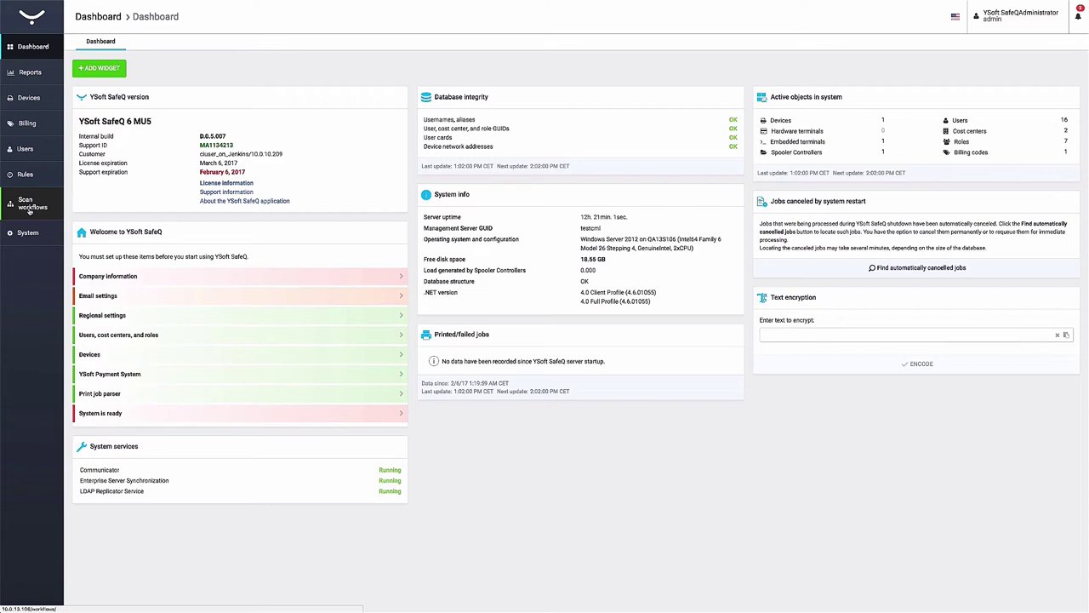
- Start a new connector from the Scan workflows Connectors list, named 'Accounting'
click(30, 210)
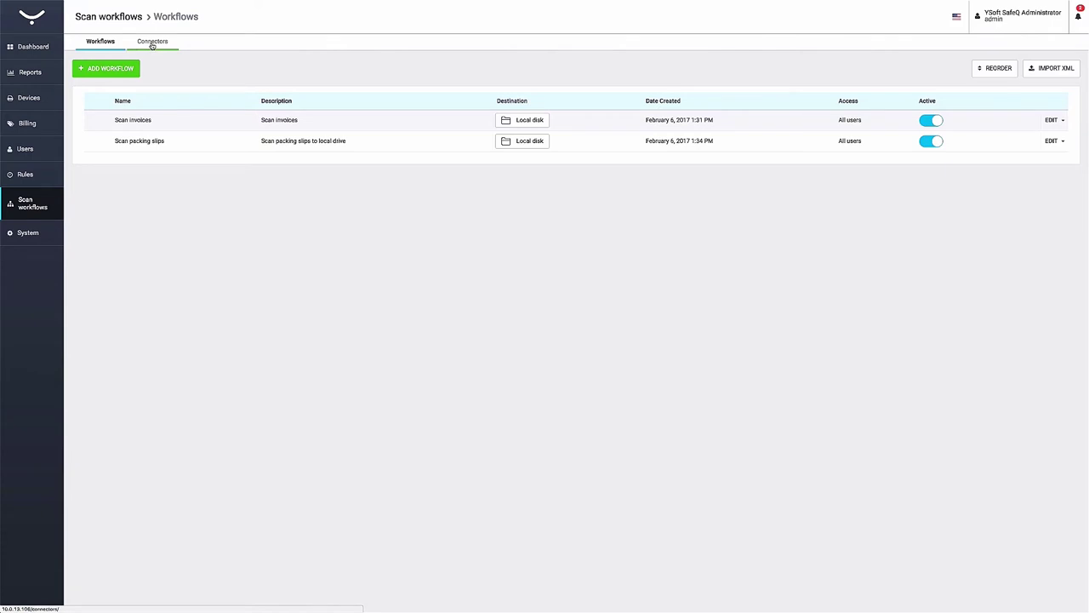
click(152, 42)
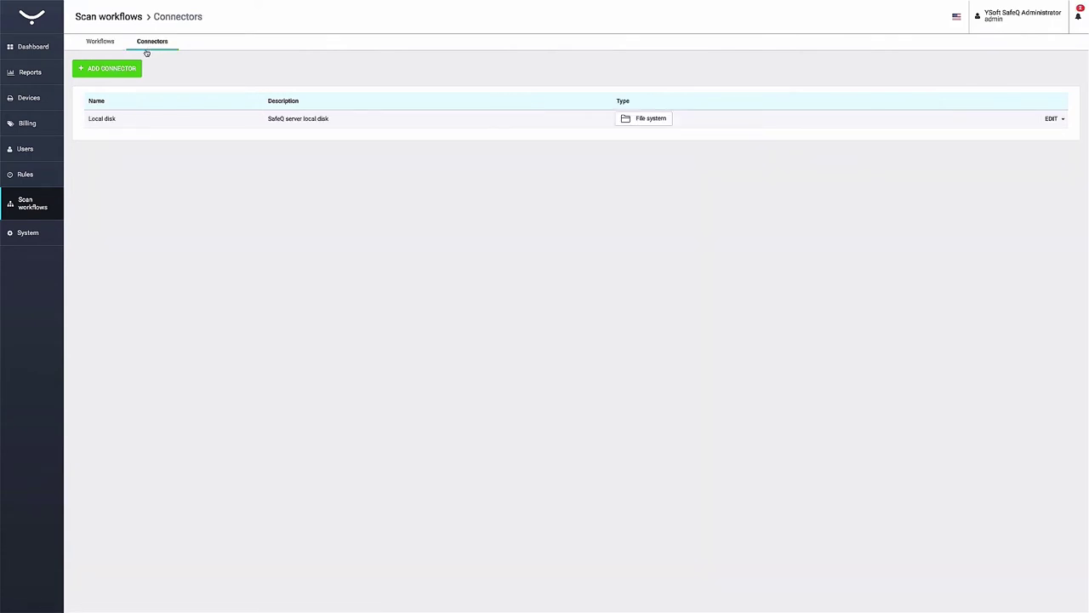
click(117, 70)
text(Accounting shared drive in our company)
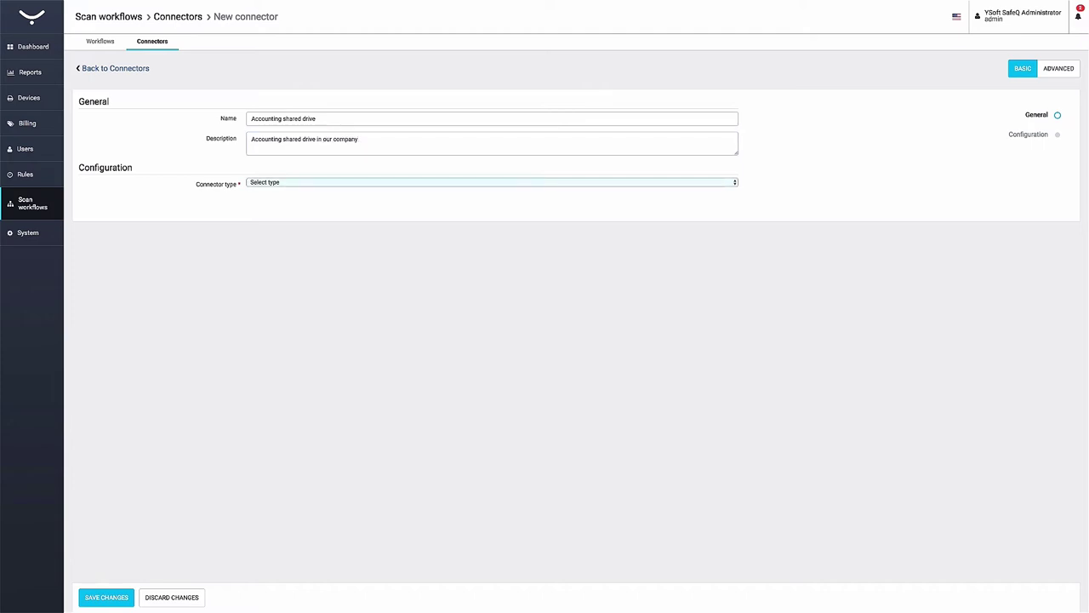
- Set the Accounting shared drive connector type to File system and save it
click(313, 182)
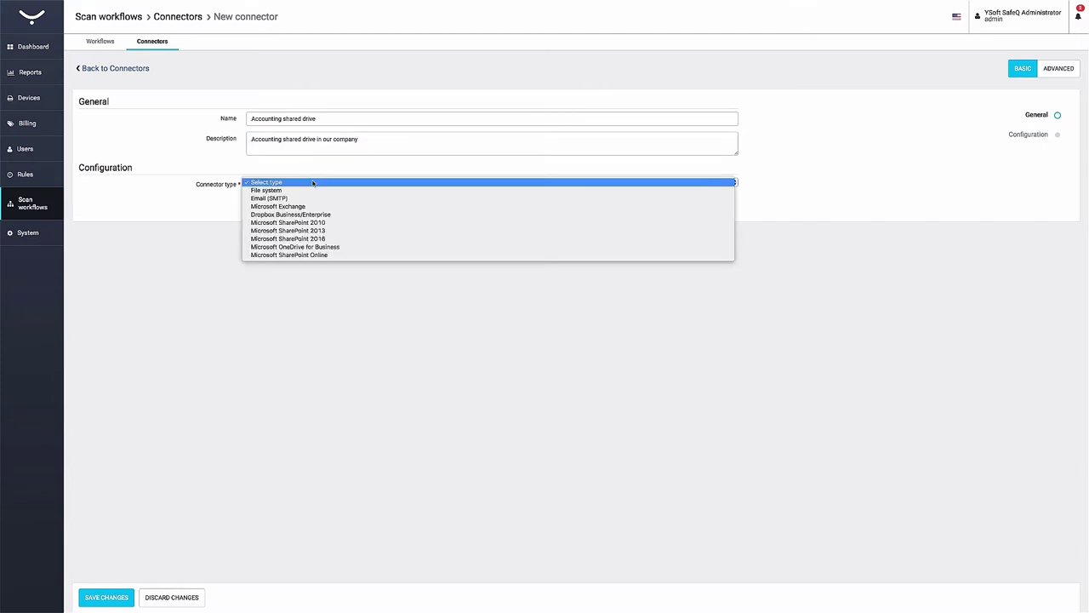
click(280, 190)
text(\\10.0.13.185\c$\)
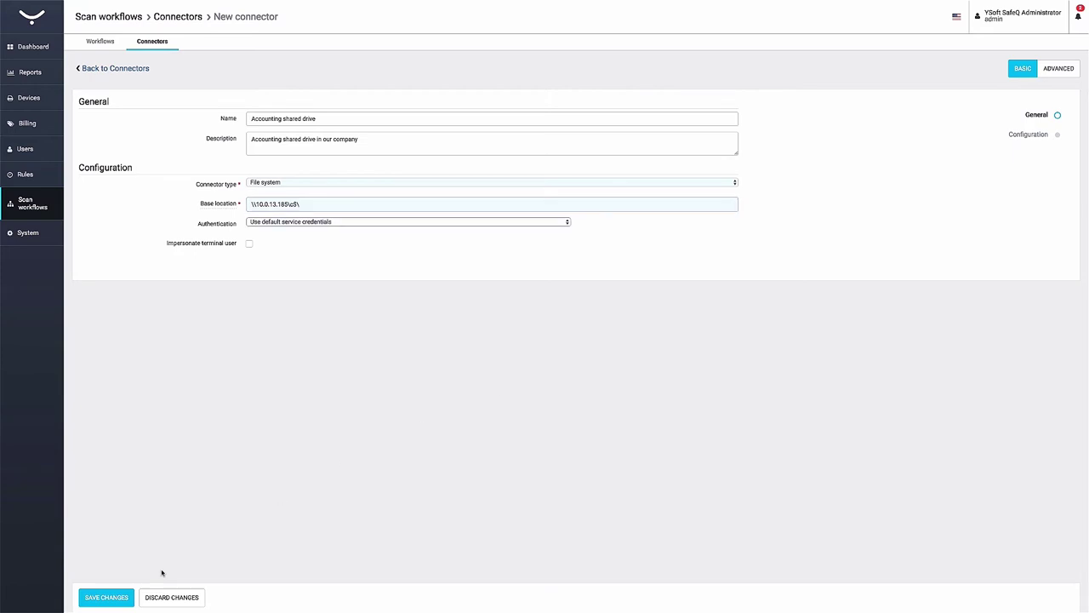
click(107, 598)
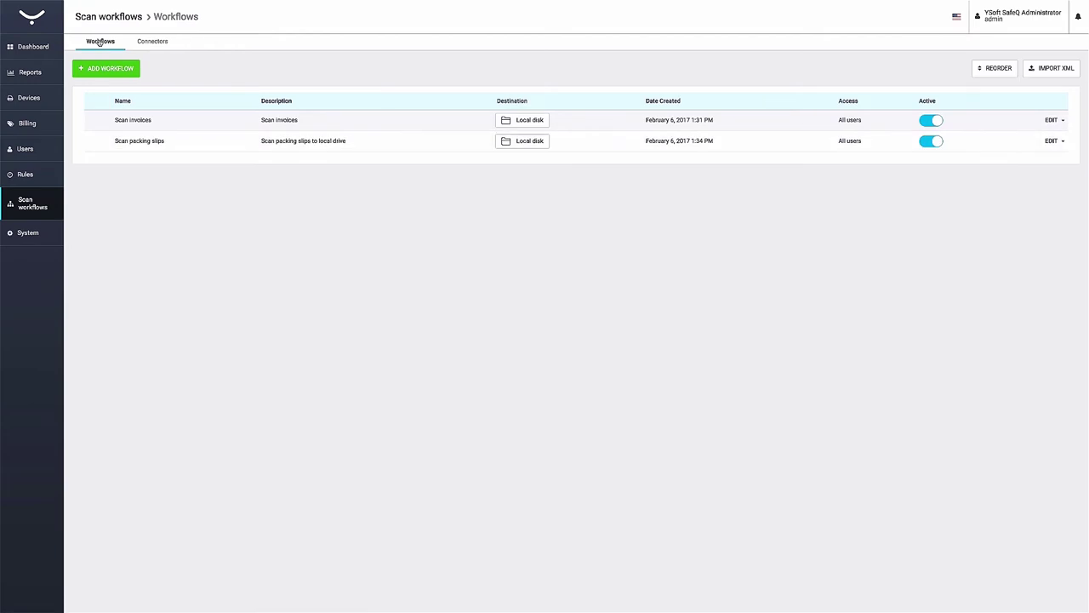
- Add workflow 'Scan tax return documents' with description 'Scan tax return supporting documents. Don't forget barcode cover sheet.'
click(106, 68)
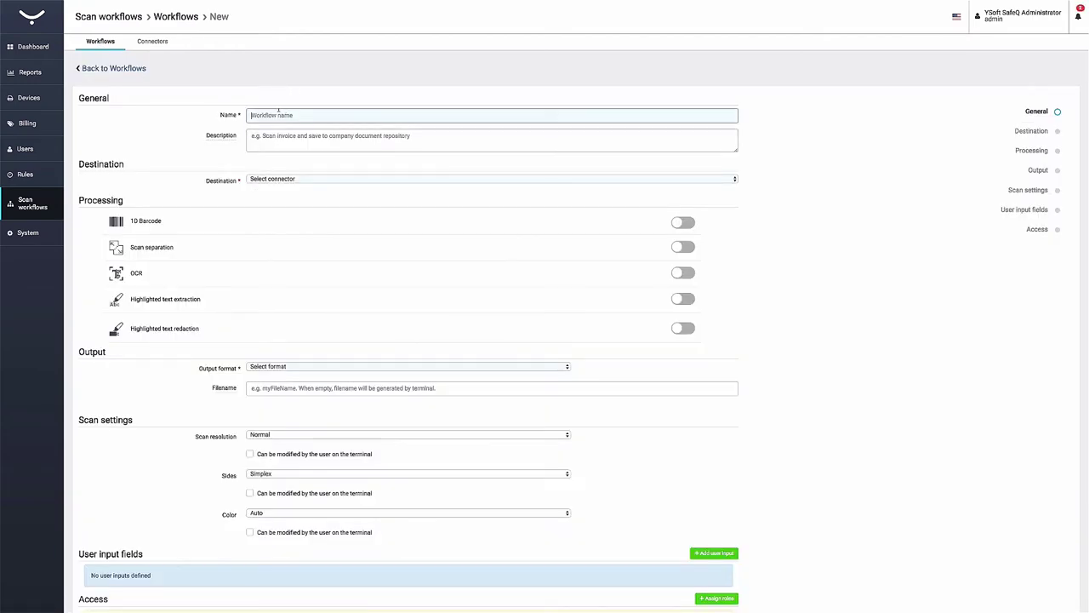
text(Scan tax ret)
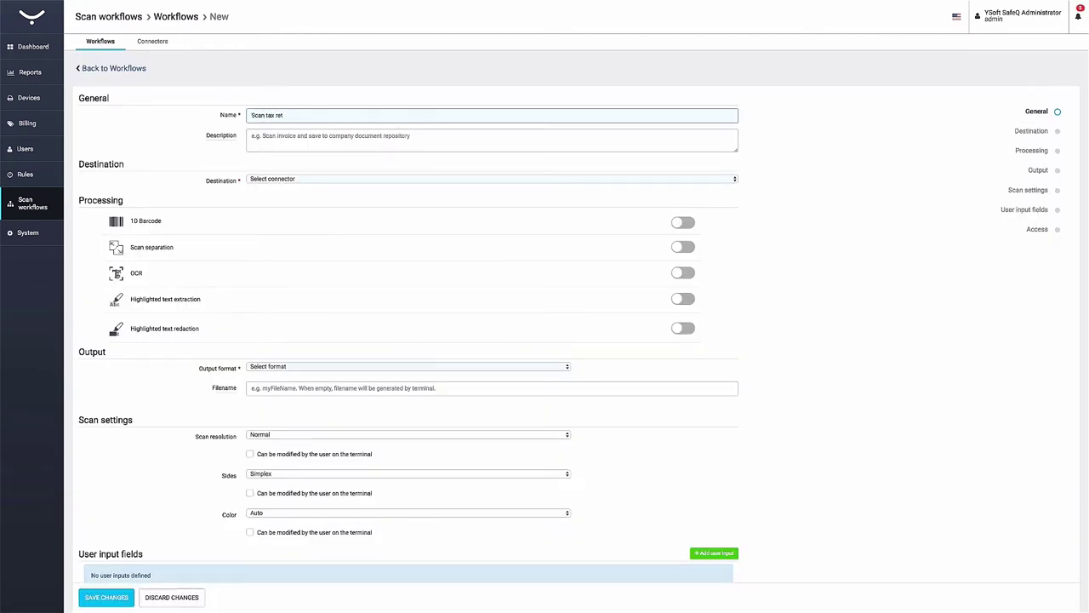
text(urn documents)
key(Tab)
text(S)
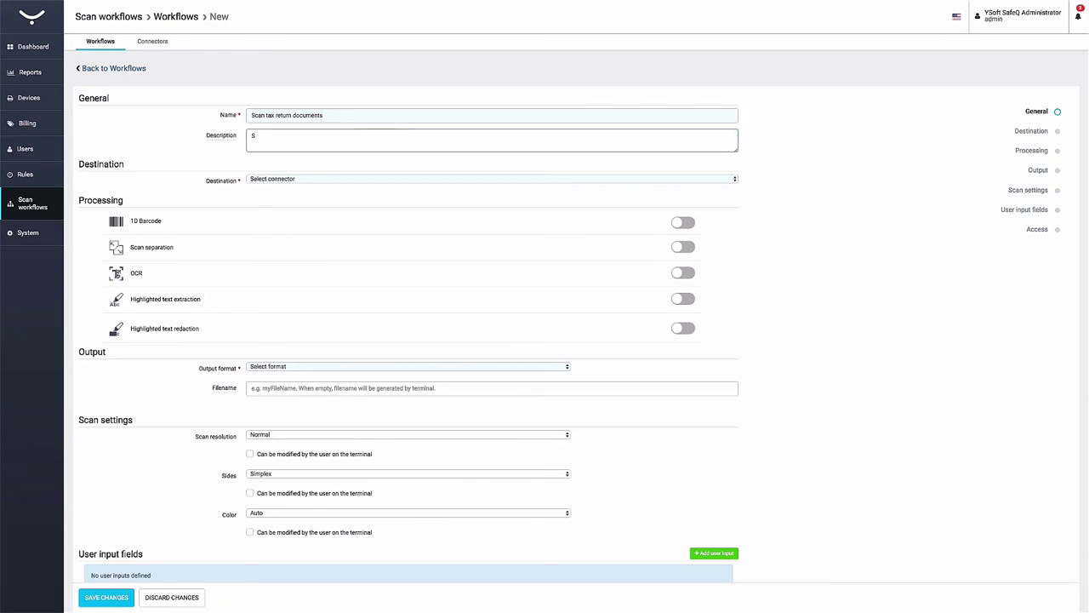
text(can tax return supporting documents. Don't for)
text(get barcode cover sheet.)
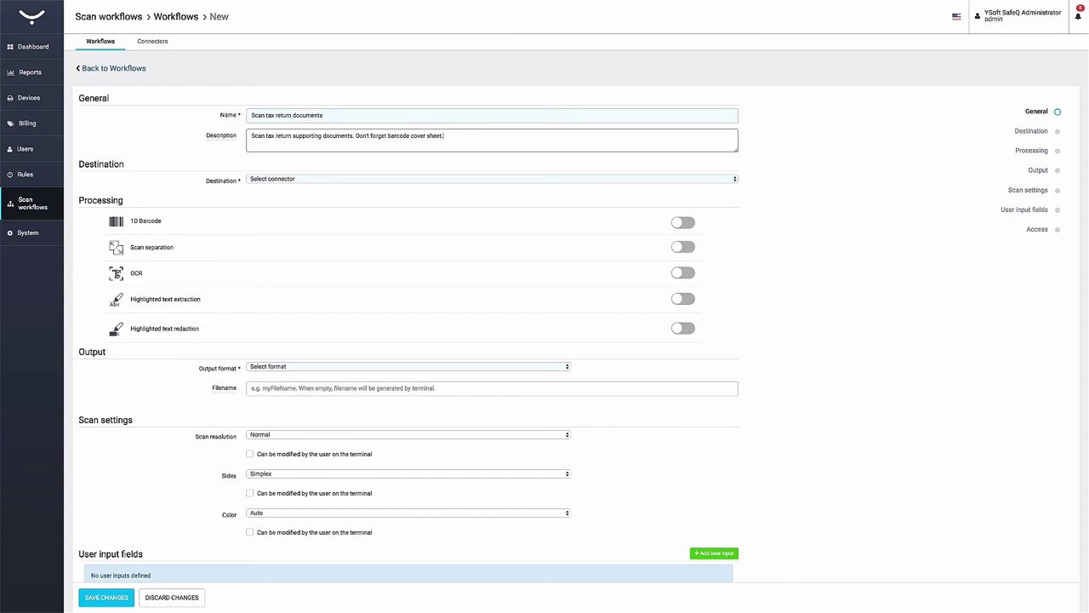
click(264, 180)
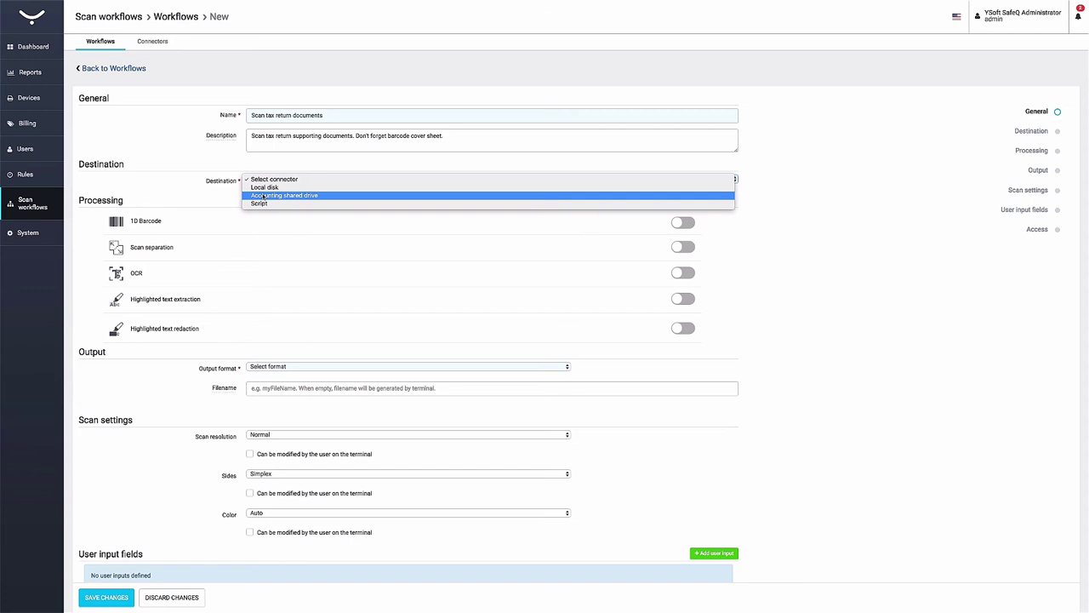
- Set destination Accounting shared drive with target directory Tax Returns\%barcode%
click(264, 197)
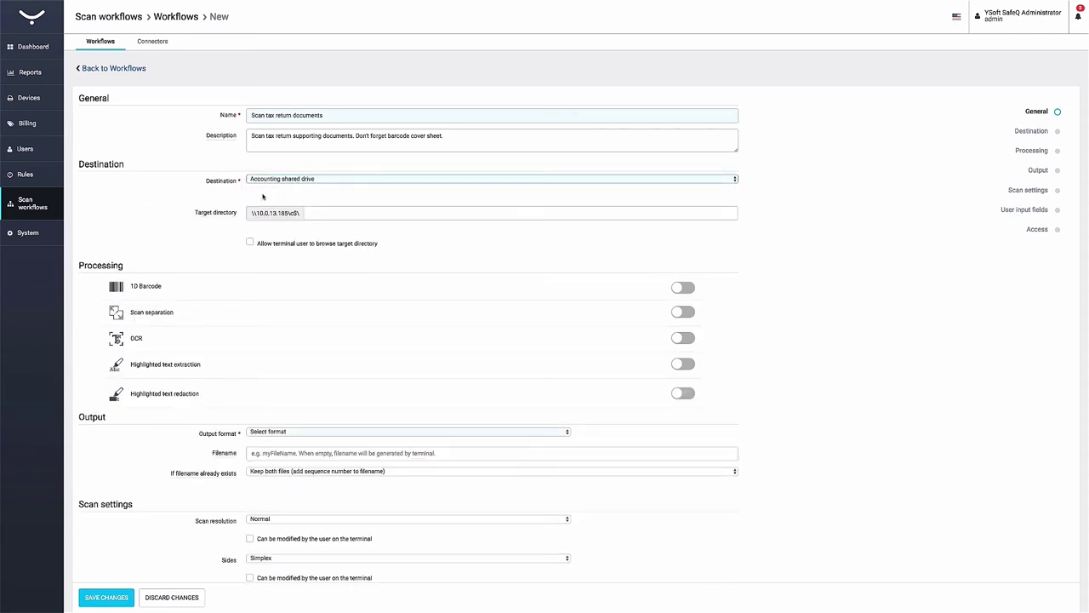
click(315, 209)
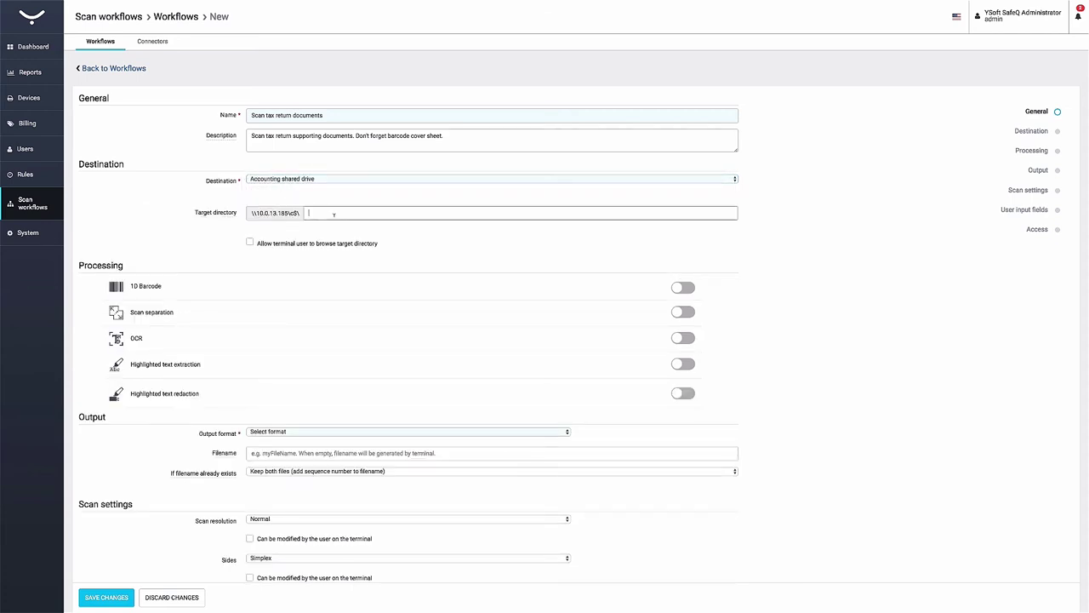
text(Tax R)
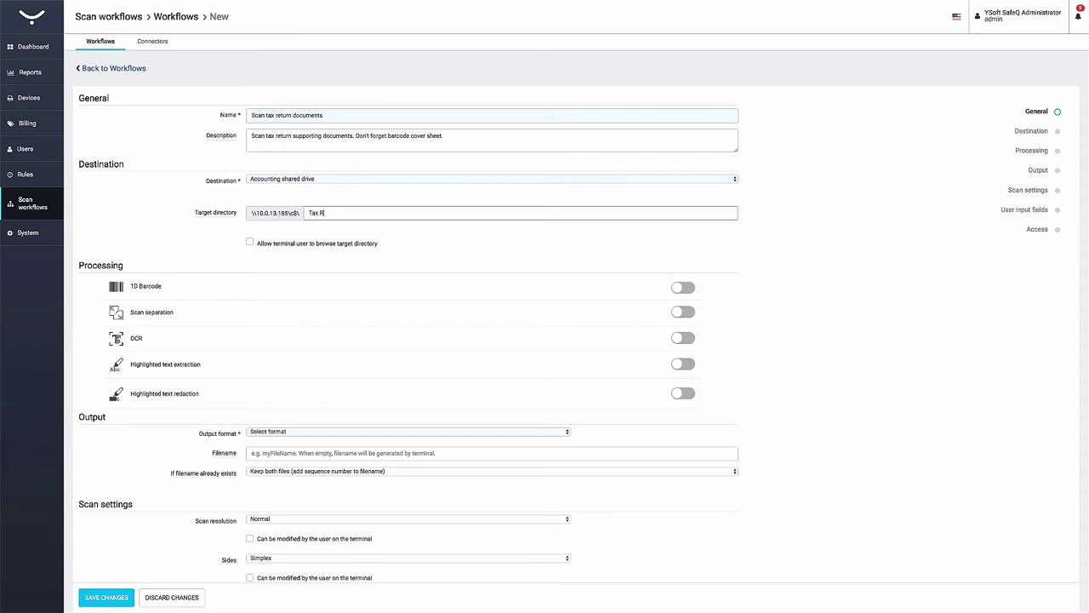
text(eturns\)
text(%barcode%)
drag(344, 212, 383, 213)
- Enable 1D Barcode recognition with barcode type set to Any 1D barcode
click(680, 289)
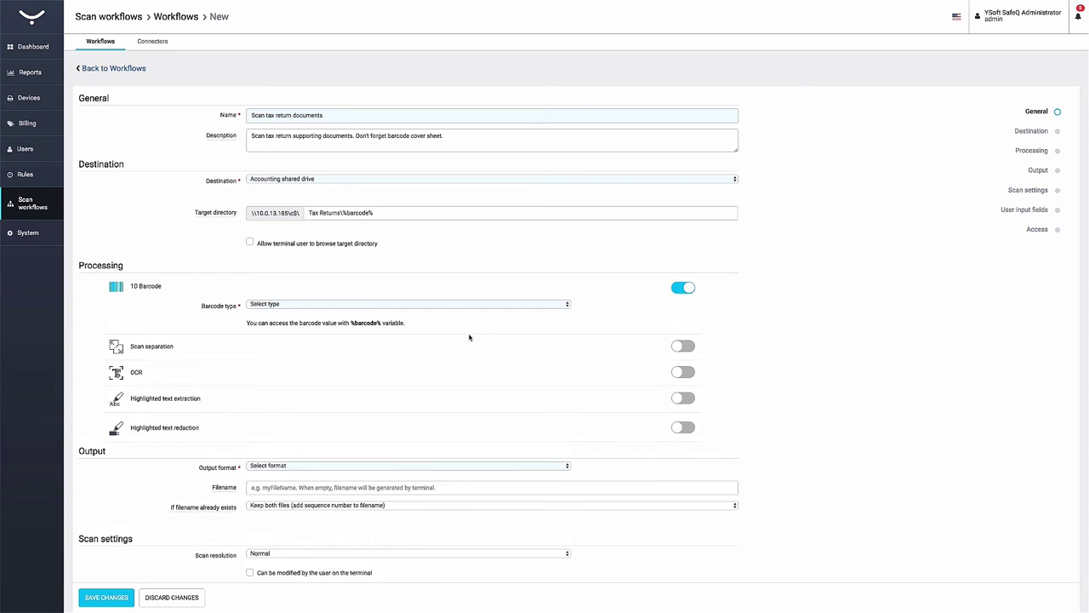
click(365, 305)
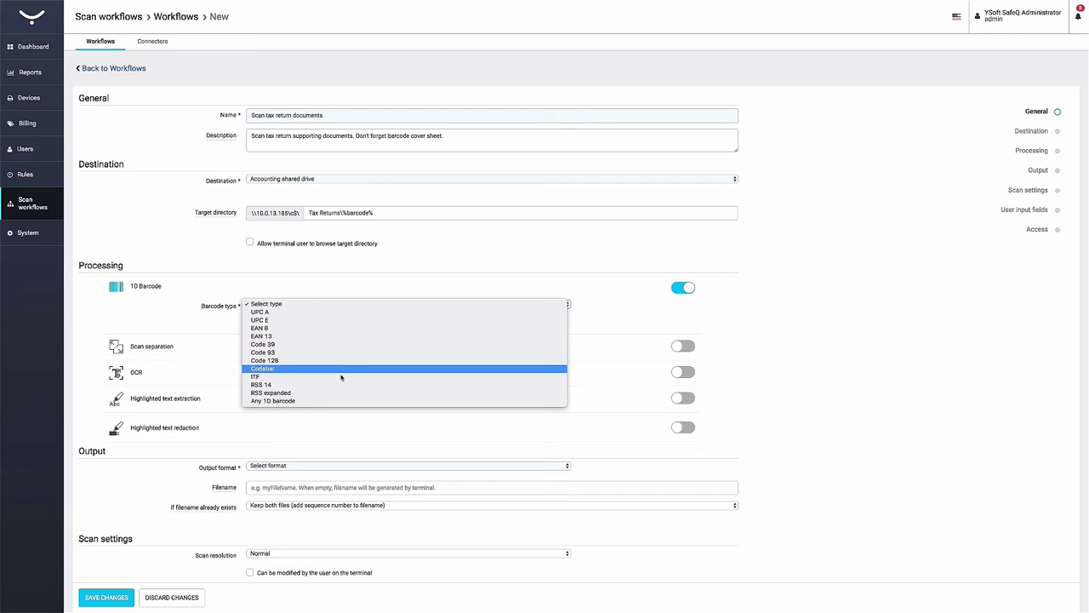
click(335, 401)
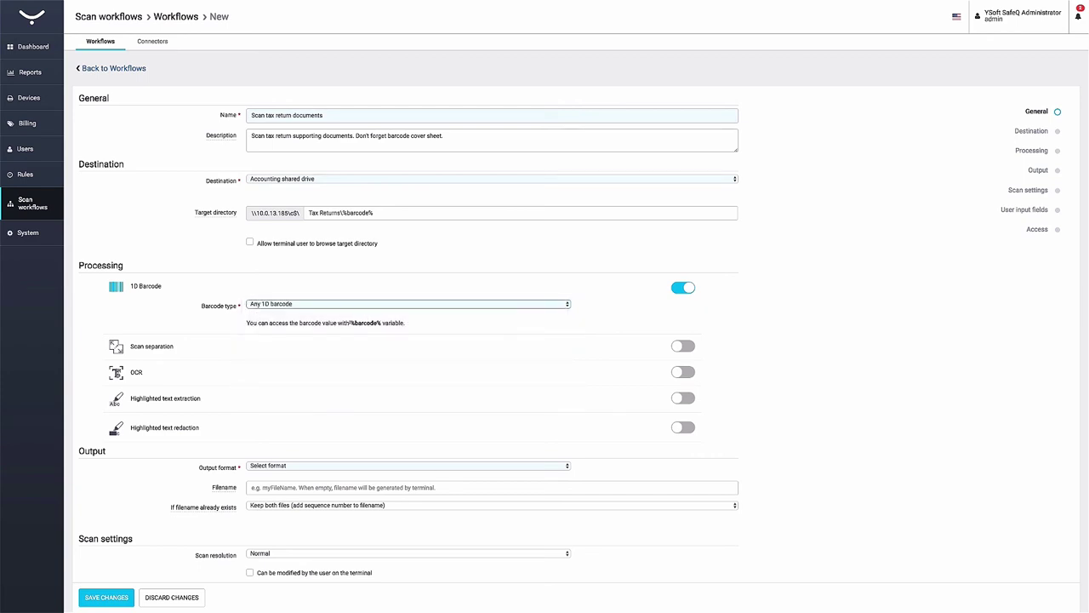
drag(351, 324, 381, 324)
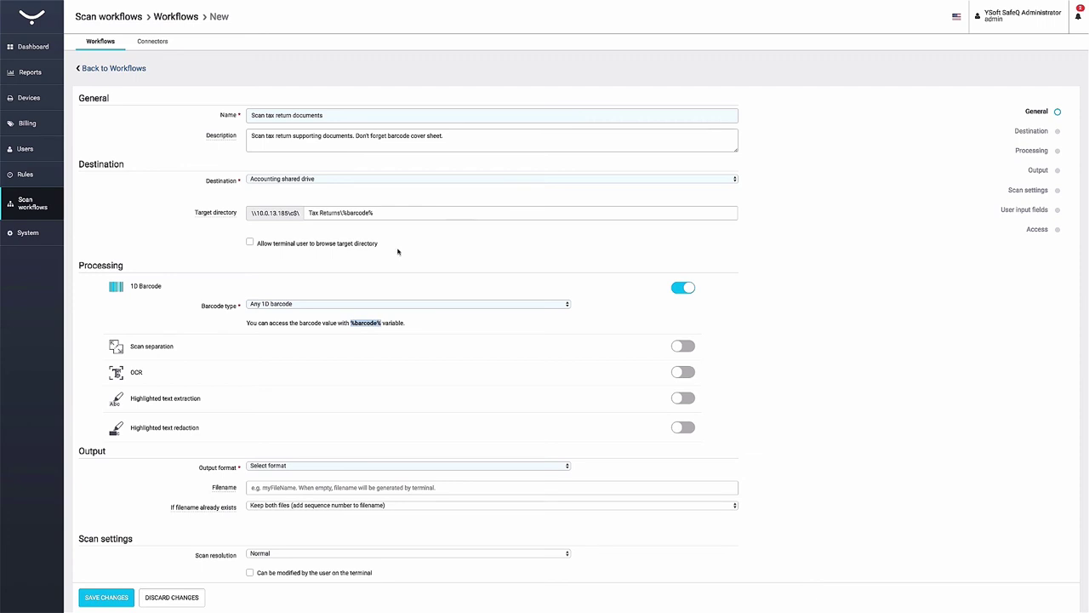
scroll(397, 251, down, 2)
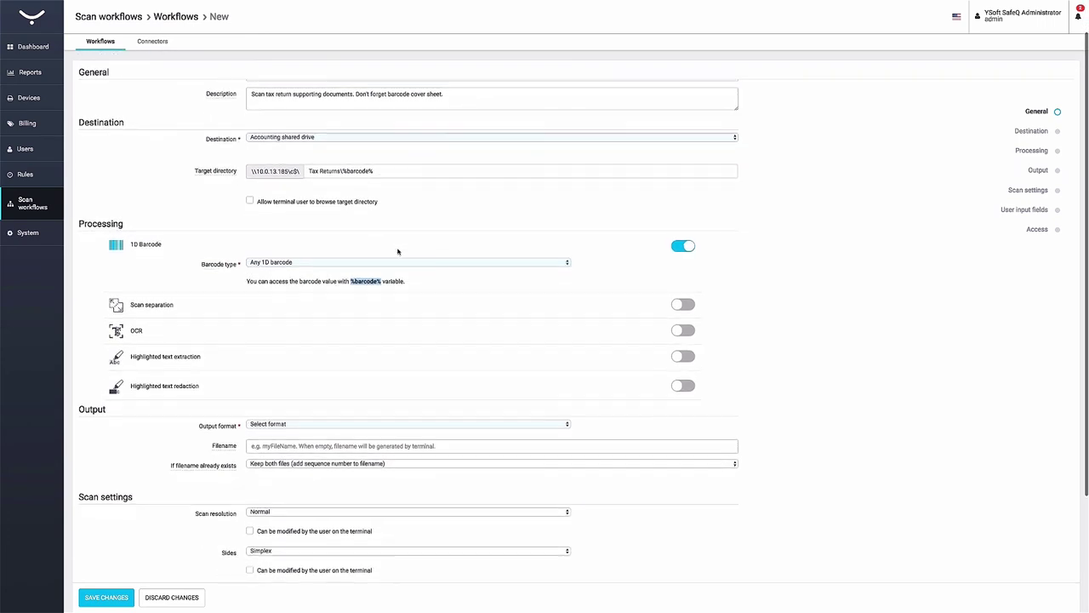
scroll(397, 251, down, 2)
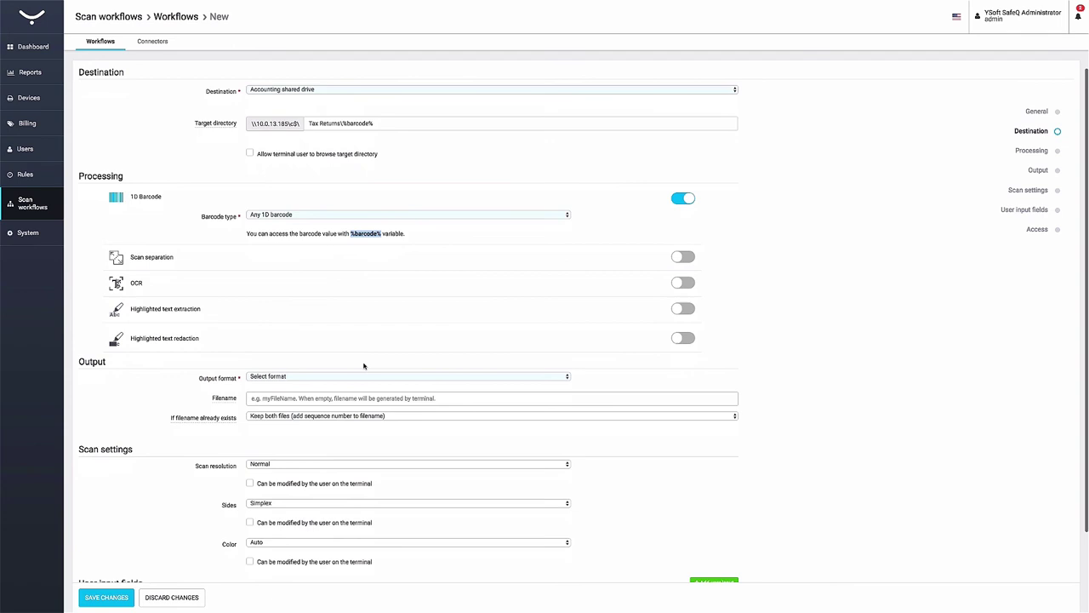
- Choose PDF output with filename %scanDate%-Tax Returns
click(354, 375)
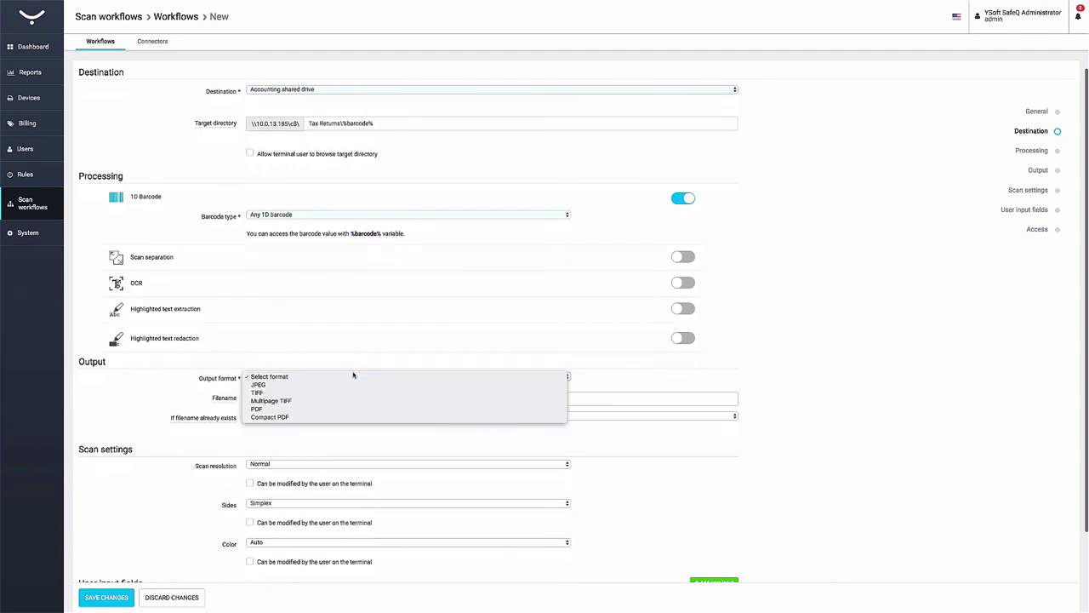
click(326, 409)
click(455, 411)
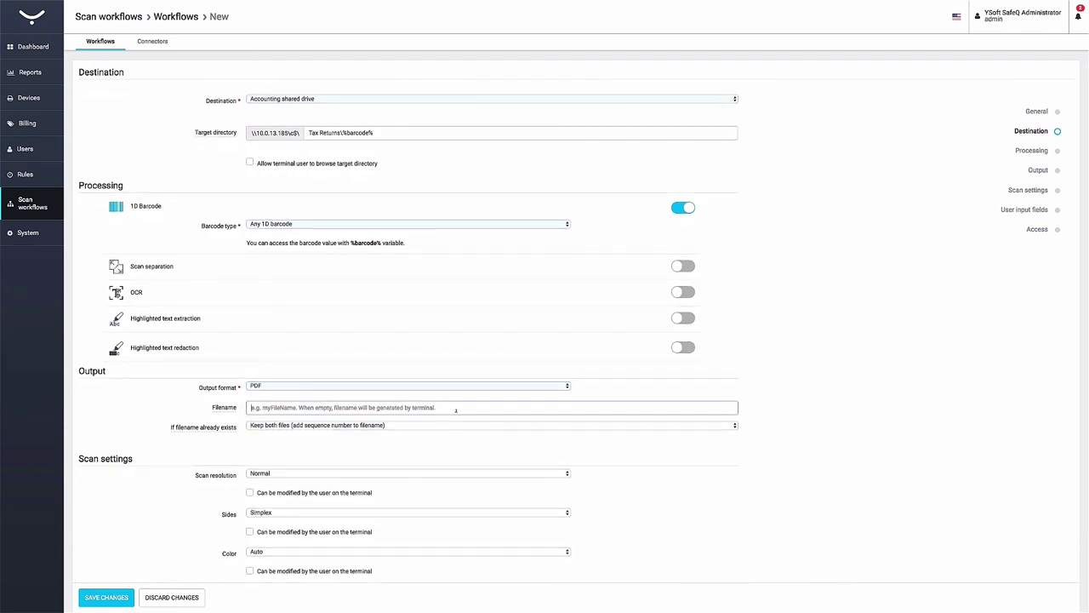
text(%scanDate%-Tax Retu)
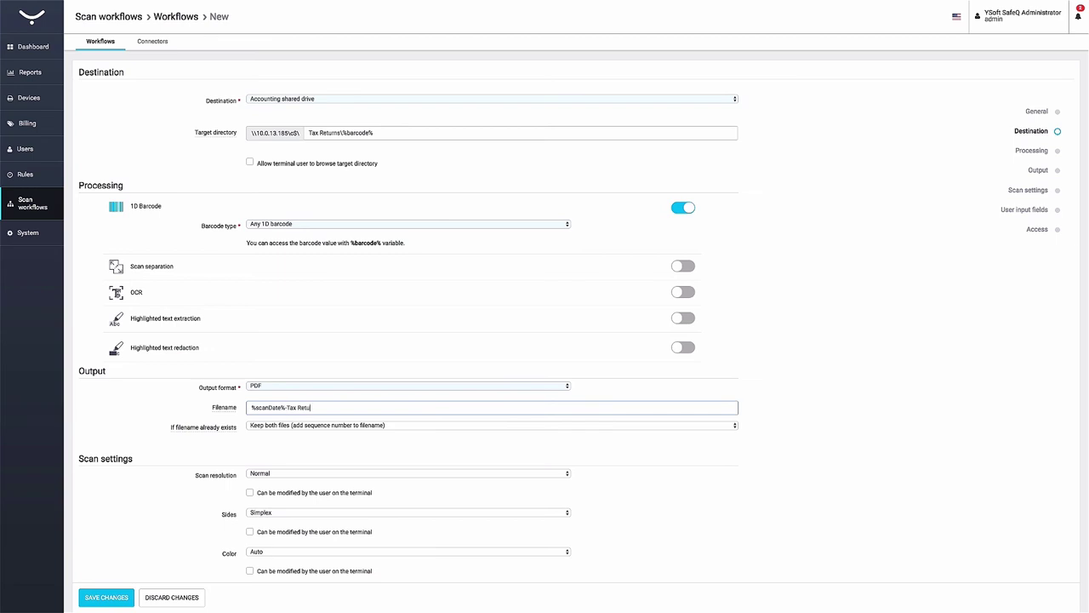
text(rns)
scroll(319, 398, down, 3)
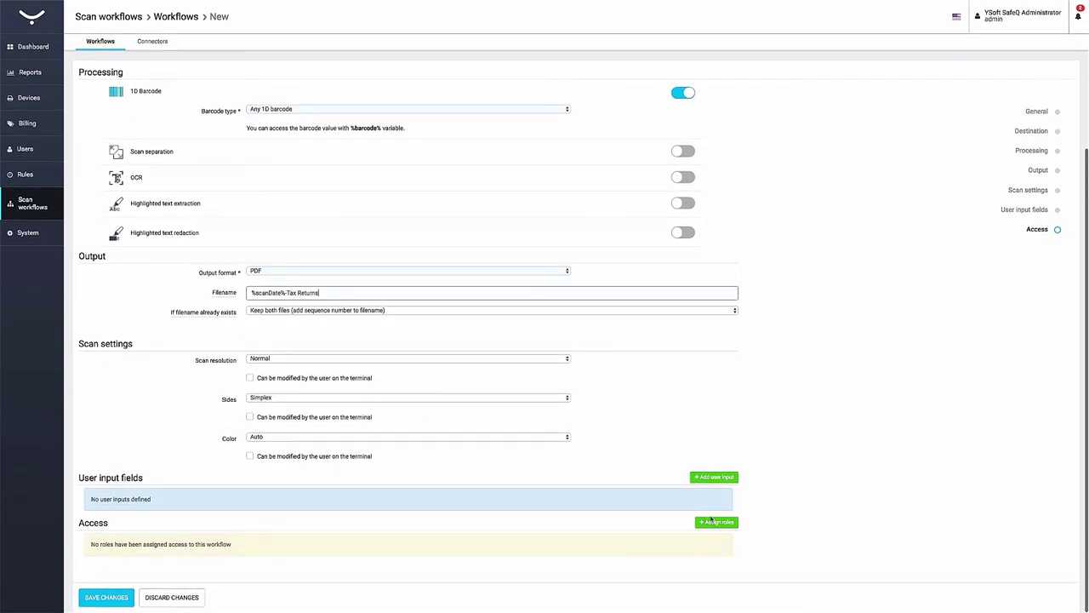
- Assign the everyone role (All users) and save the Scan tax return documents workflow
click(713, 521)
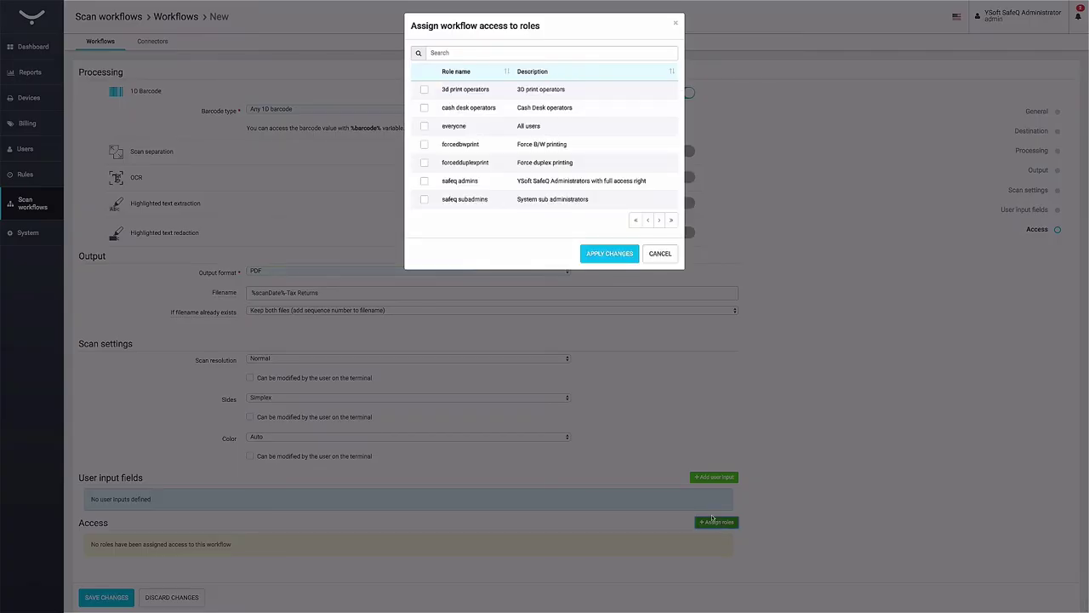
click(424, 126)
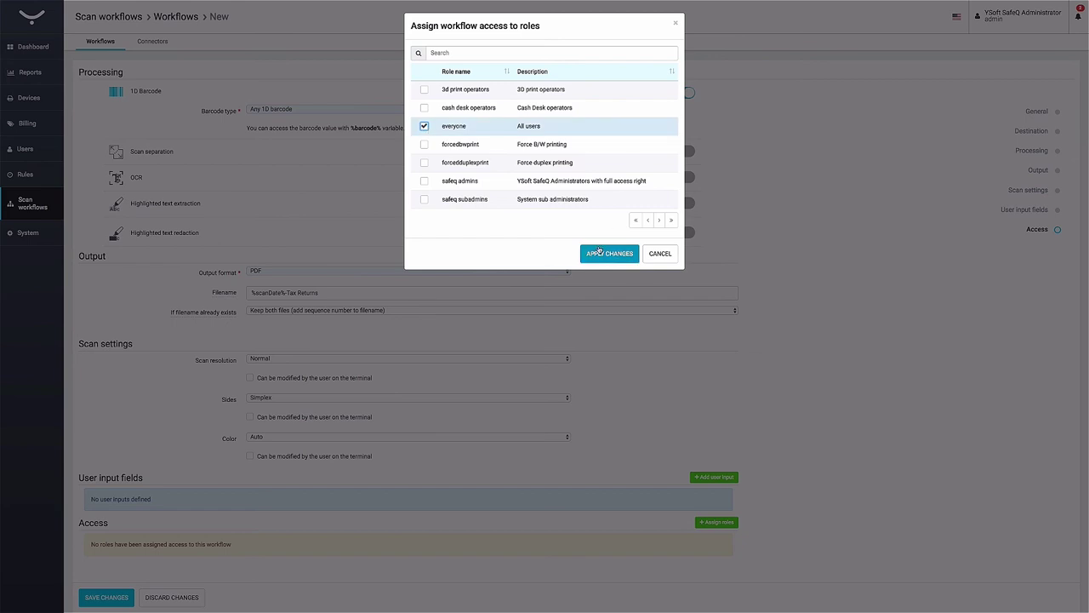
click(599, 253)
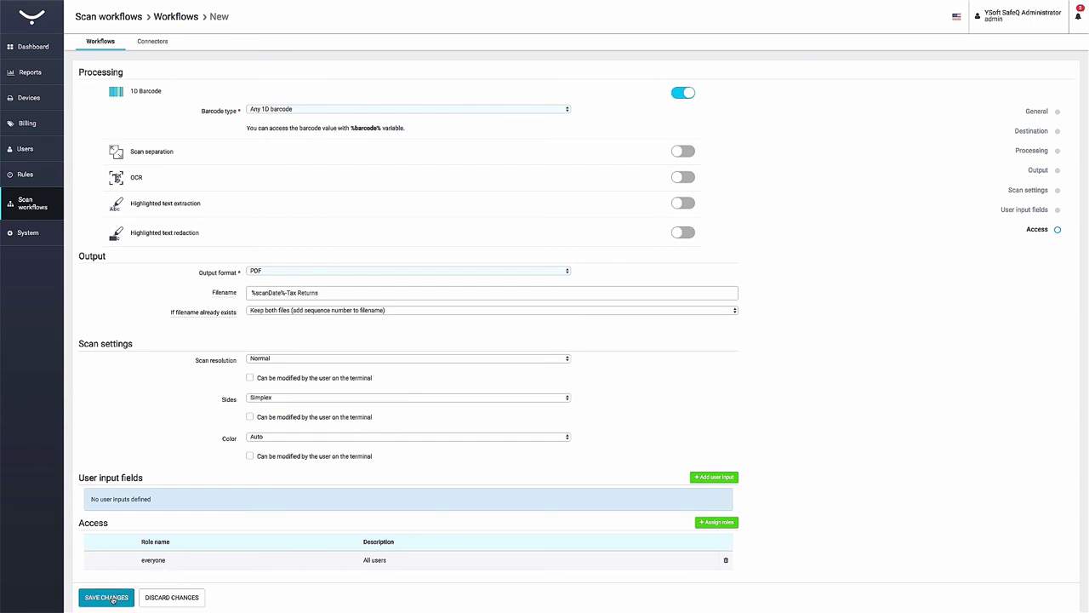
click(109, 598)
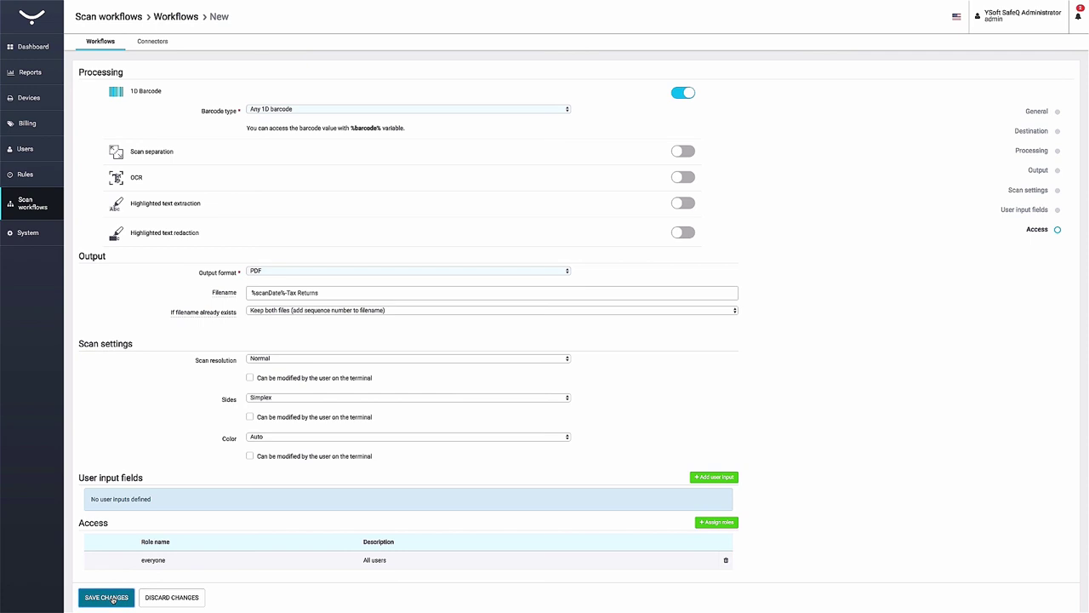